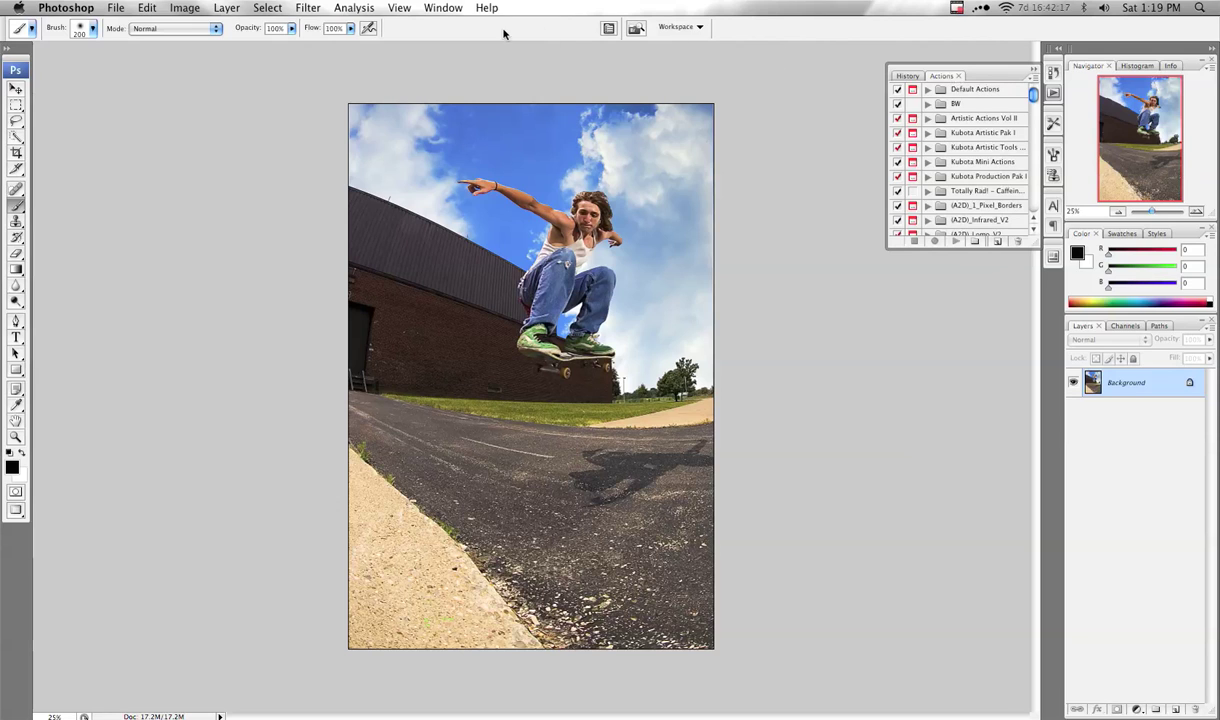
# Hide and then re-show the Actions panel from the Window menu.
pyautogui.click(430, 8)
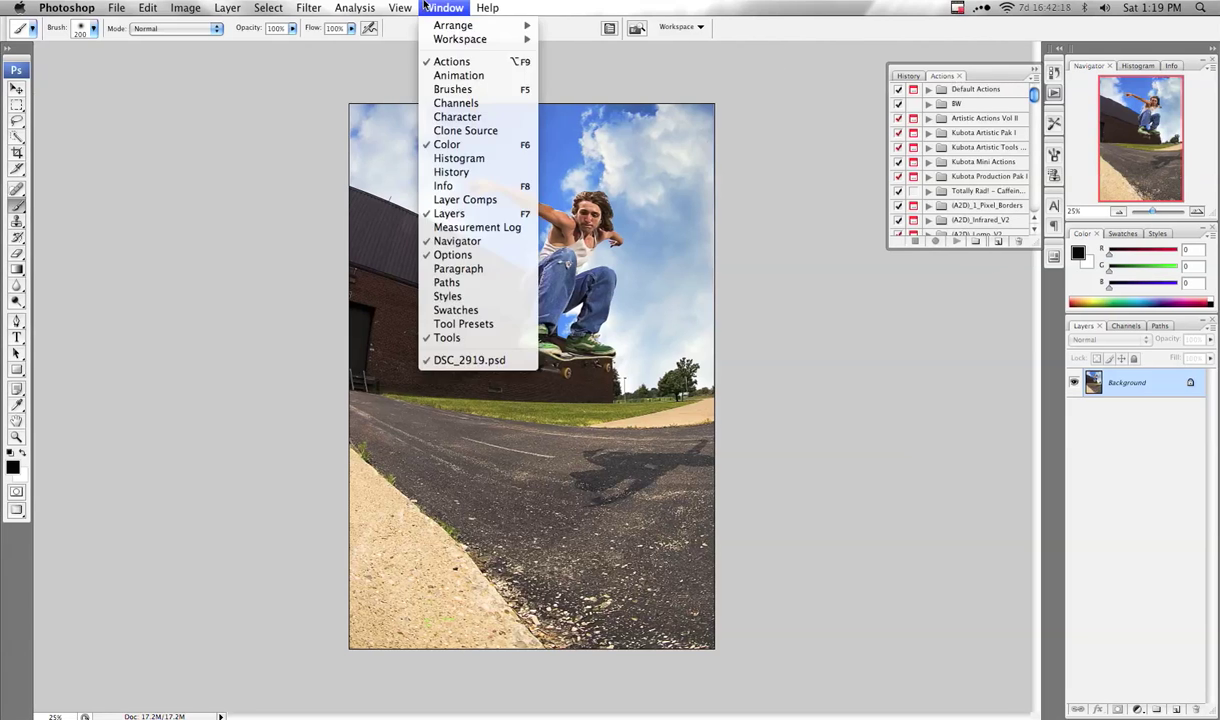
pyautogui.click(445, 62)
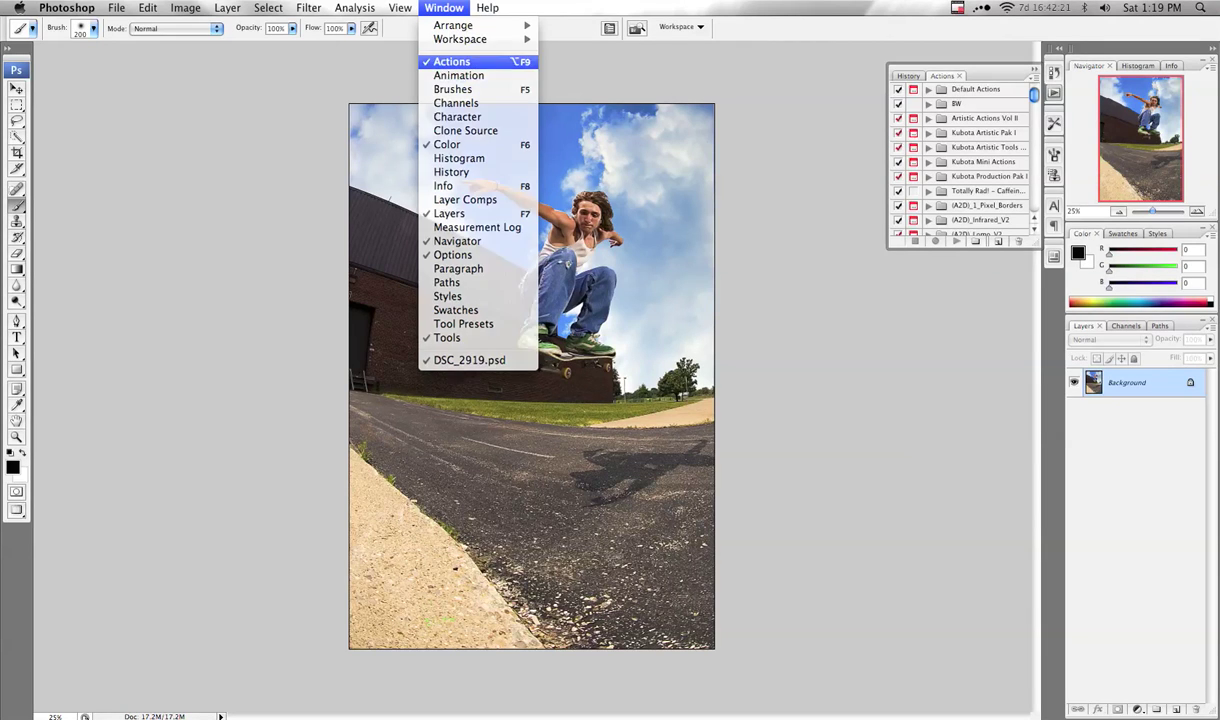
pyautogui.click(443, 8)
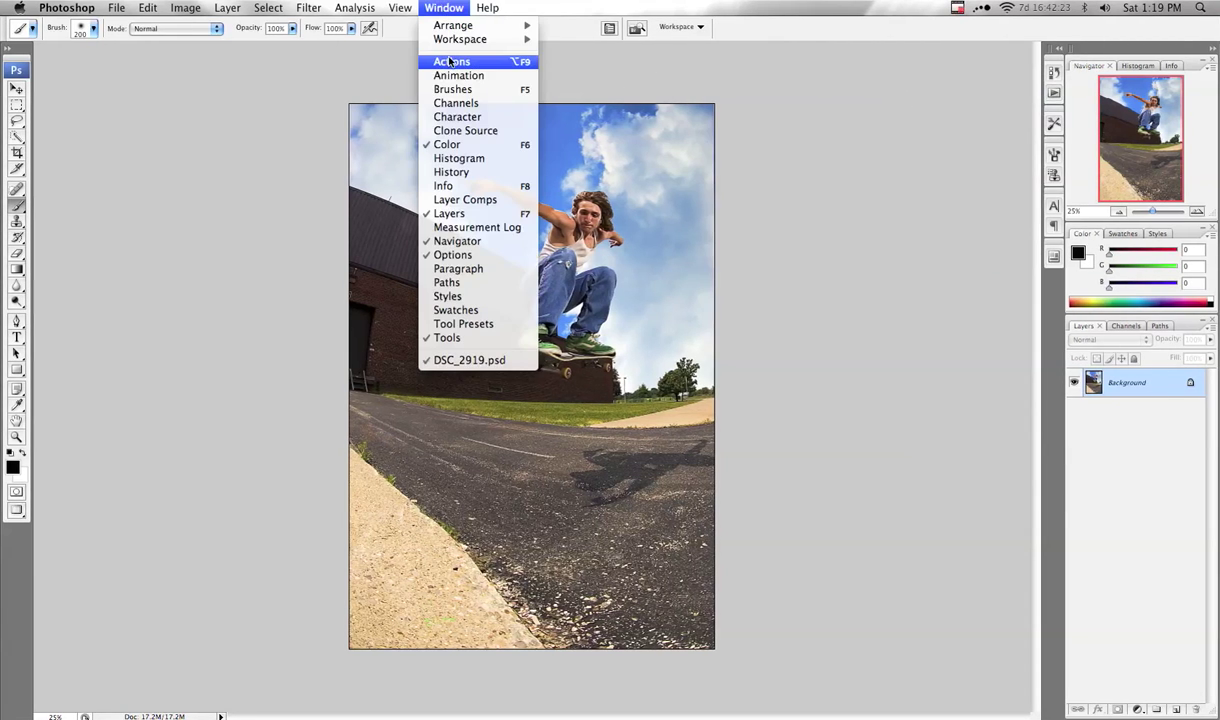
pyautogui.click(432, 59)
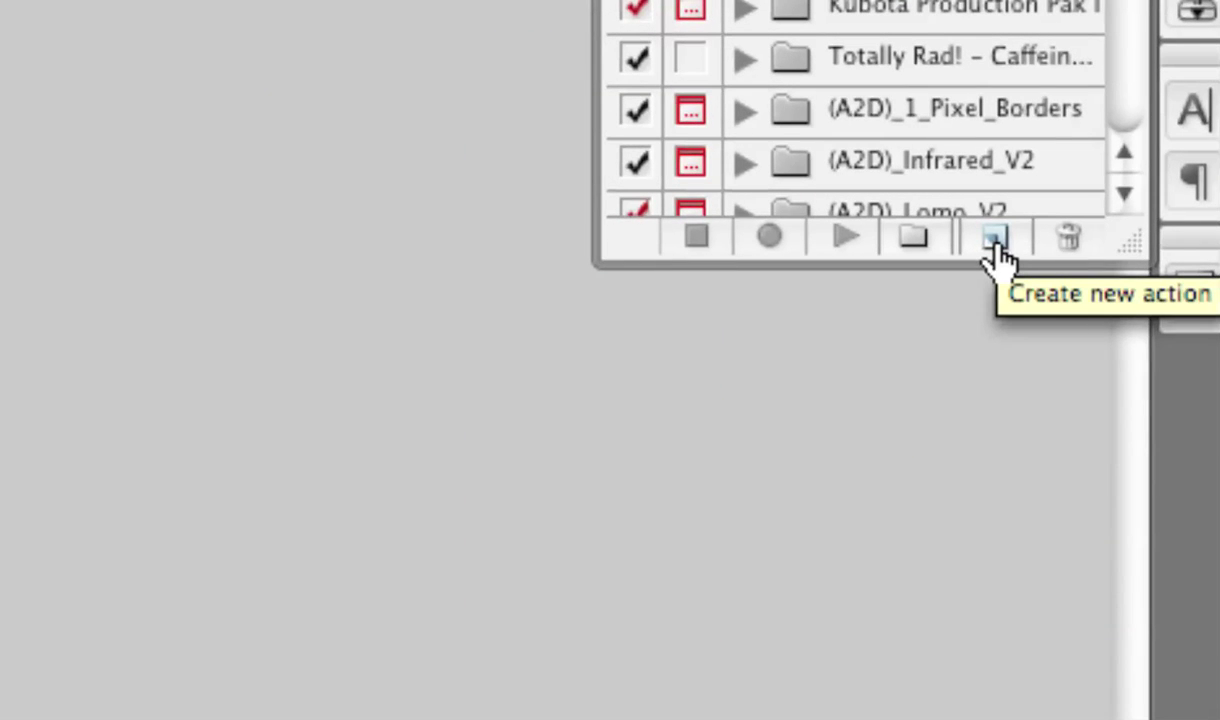
# Create a 'Black & White' action in Default Actions with shortcut F5 plus Command, and start recording.
pyautogui.click(995, 242)
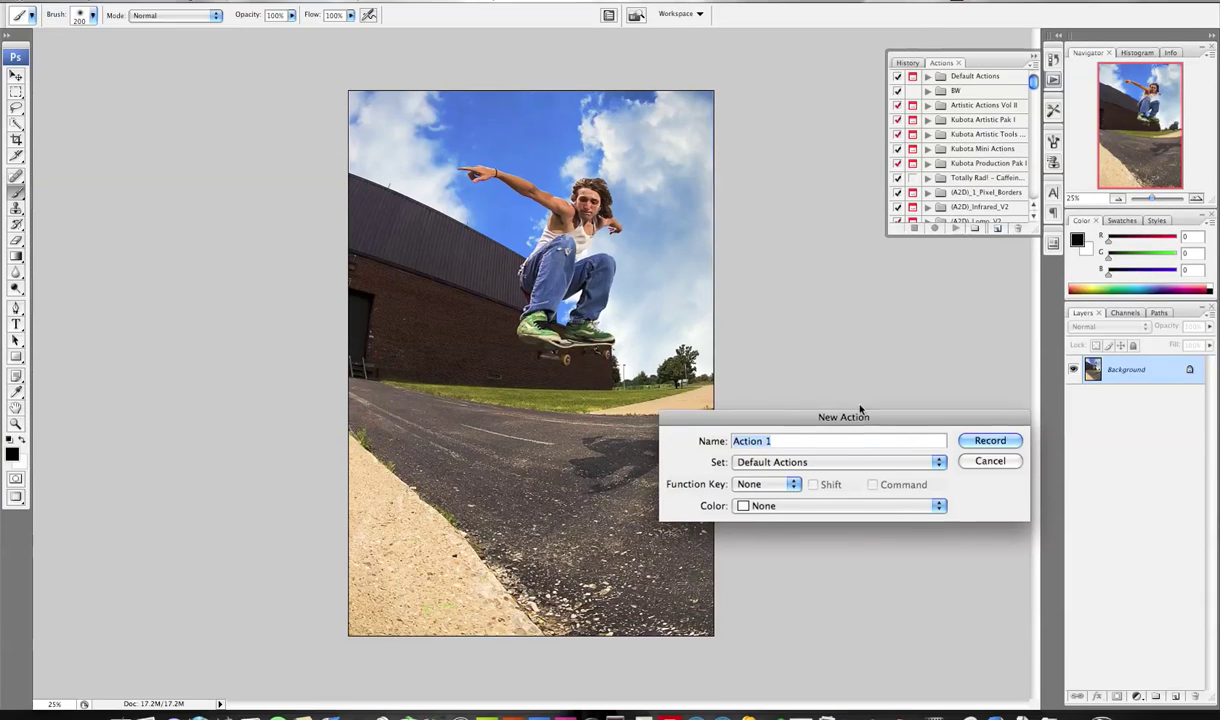
pyautogui.moveTo(858, 437); pyautogui.dragTo(911, 283)
pyautogui.write('Blac')
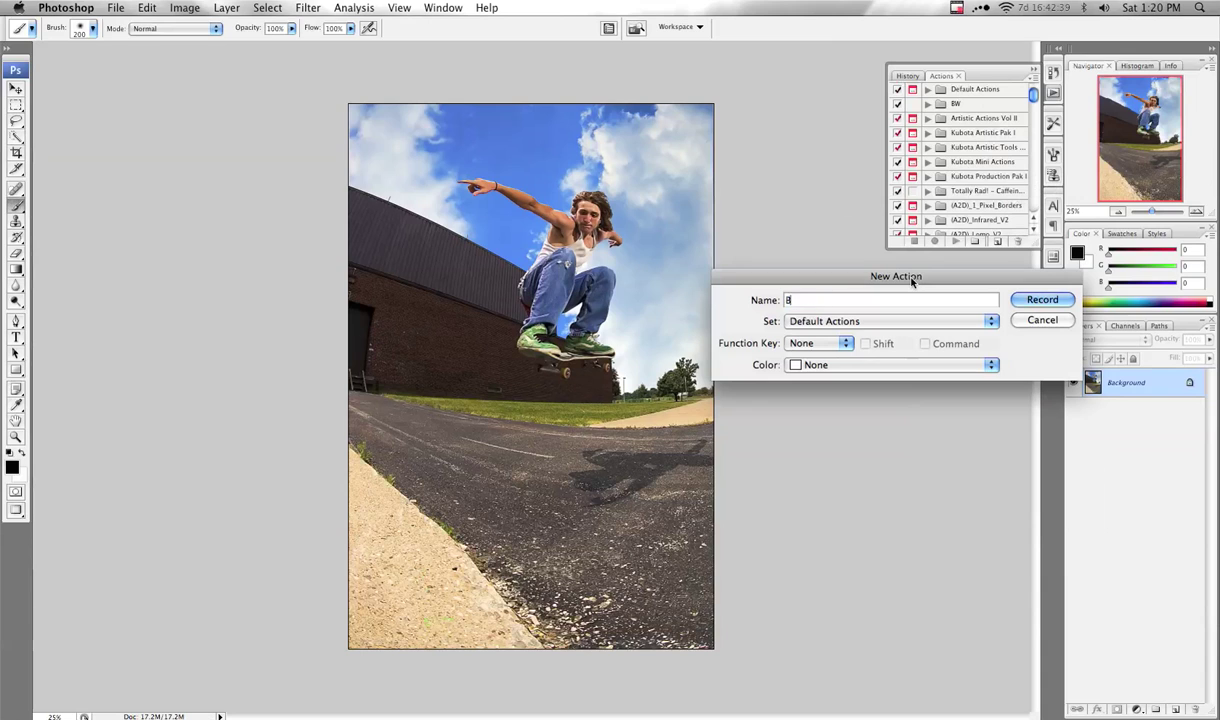
pyautogui.write('k & White')
pyautogui.click(807, 322)
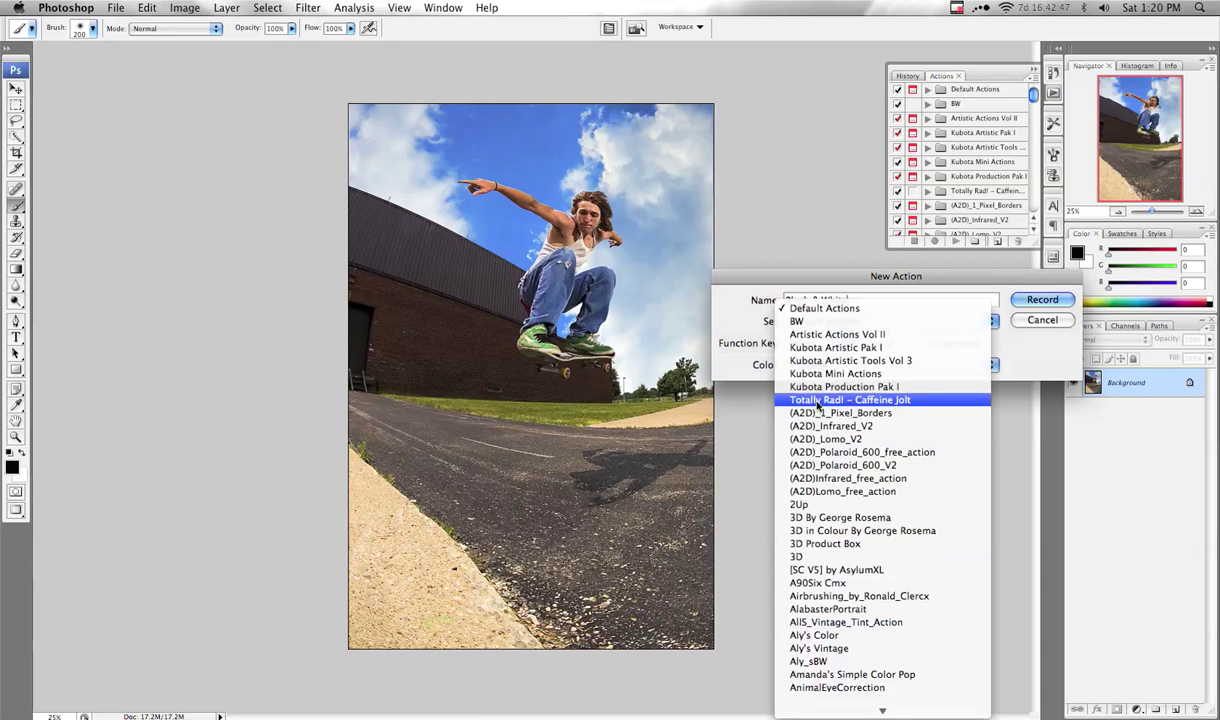
pyautogui.scroll(-10, 815, 420)
pyautogui.scroll(15, 815, 378)
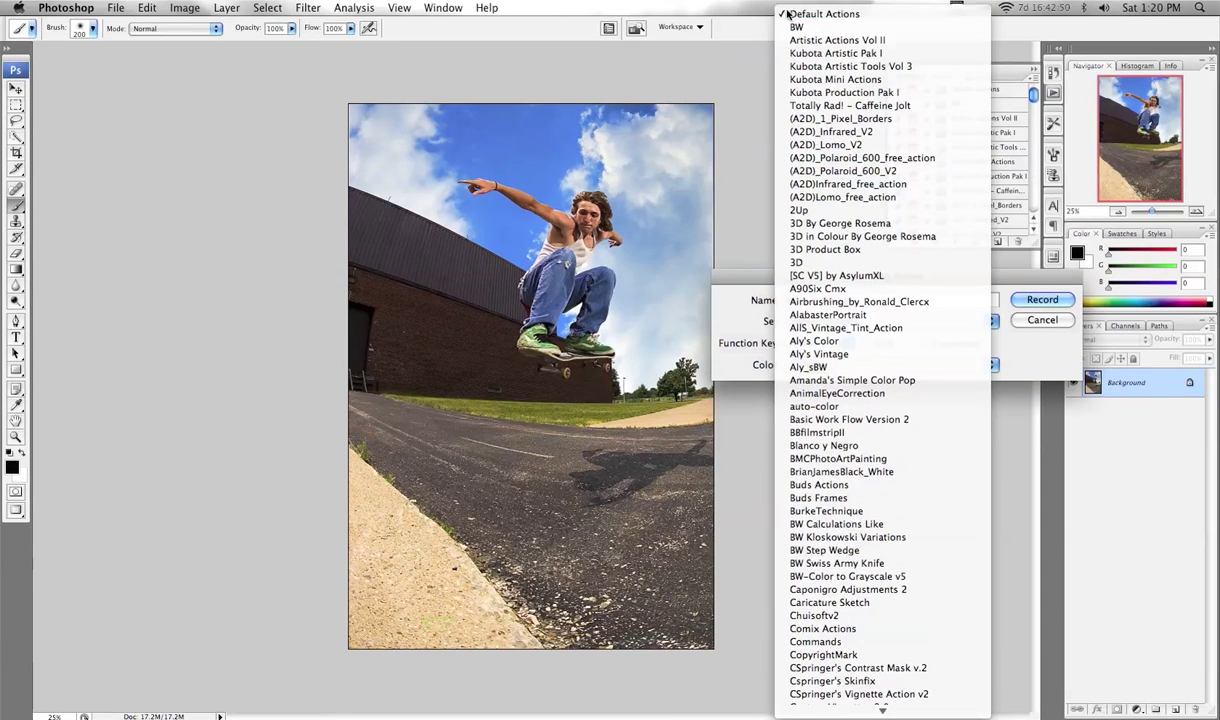
pyautogui.click(787, 14)
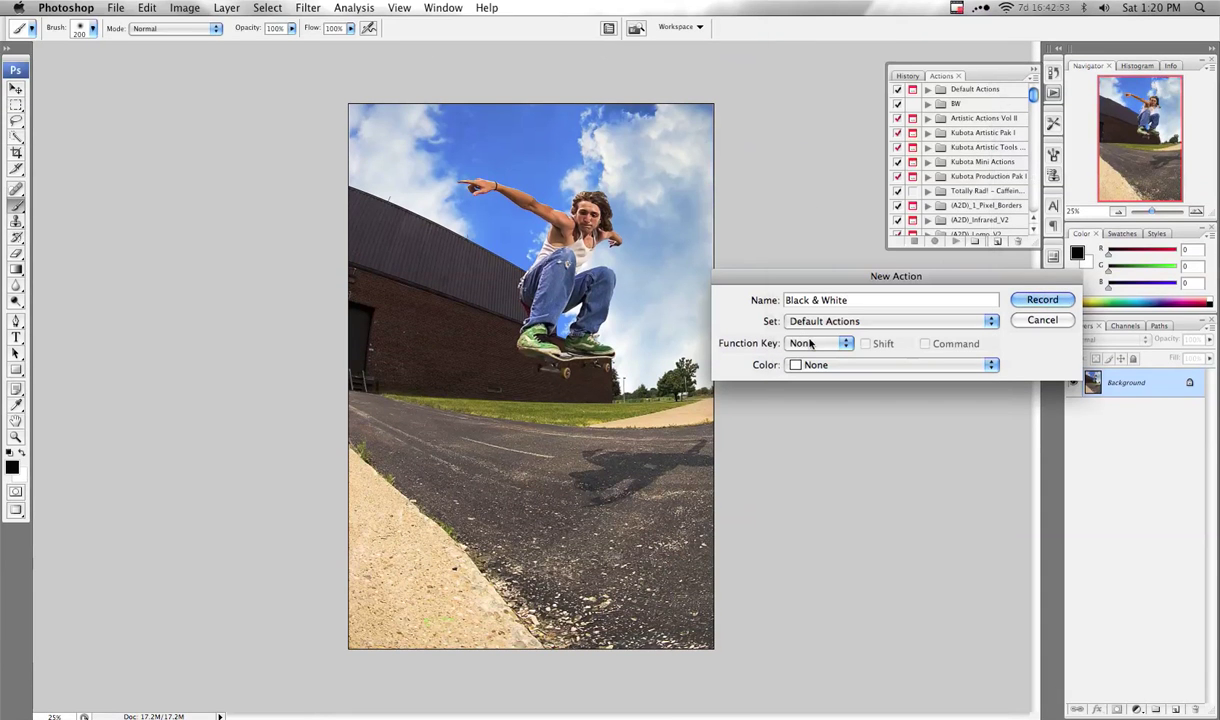
pyautogui.click(808, 343)
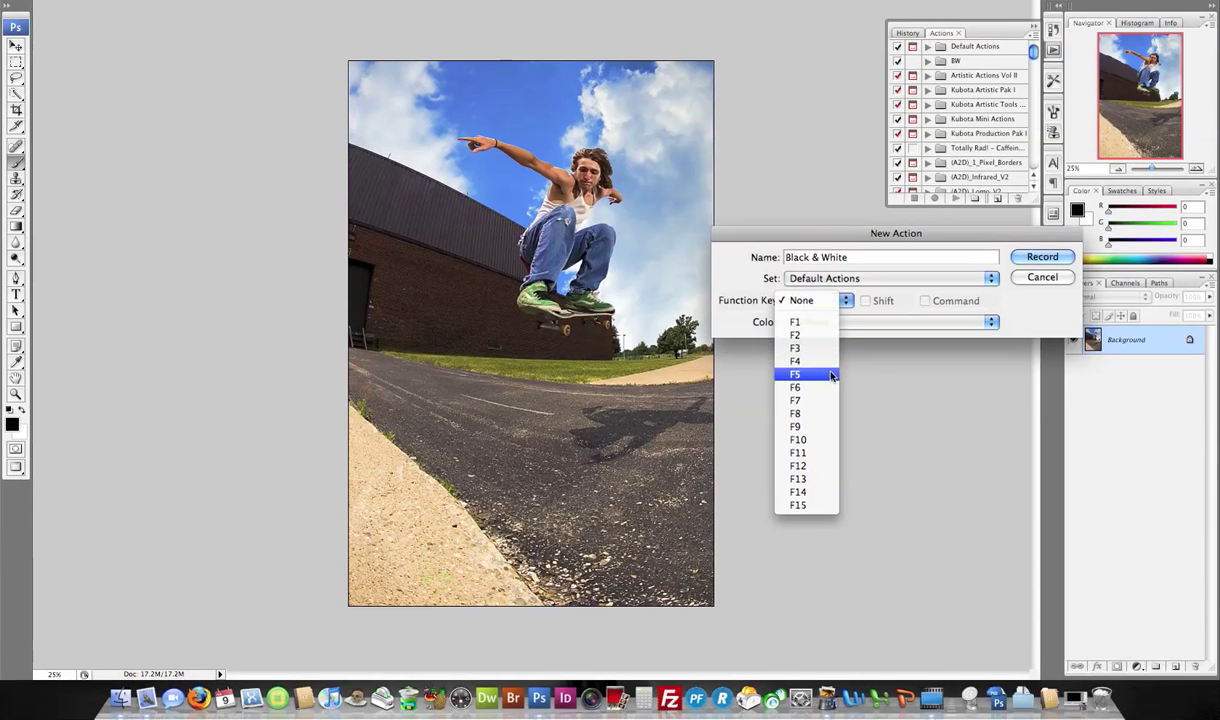
pyautogui.click(797, 412)
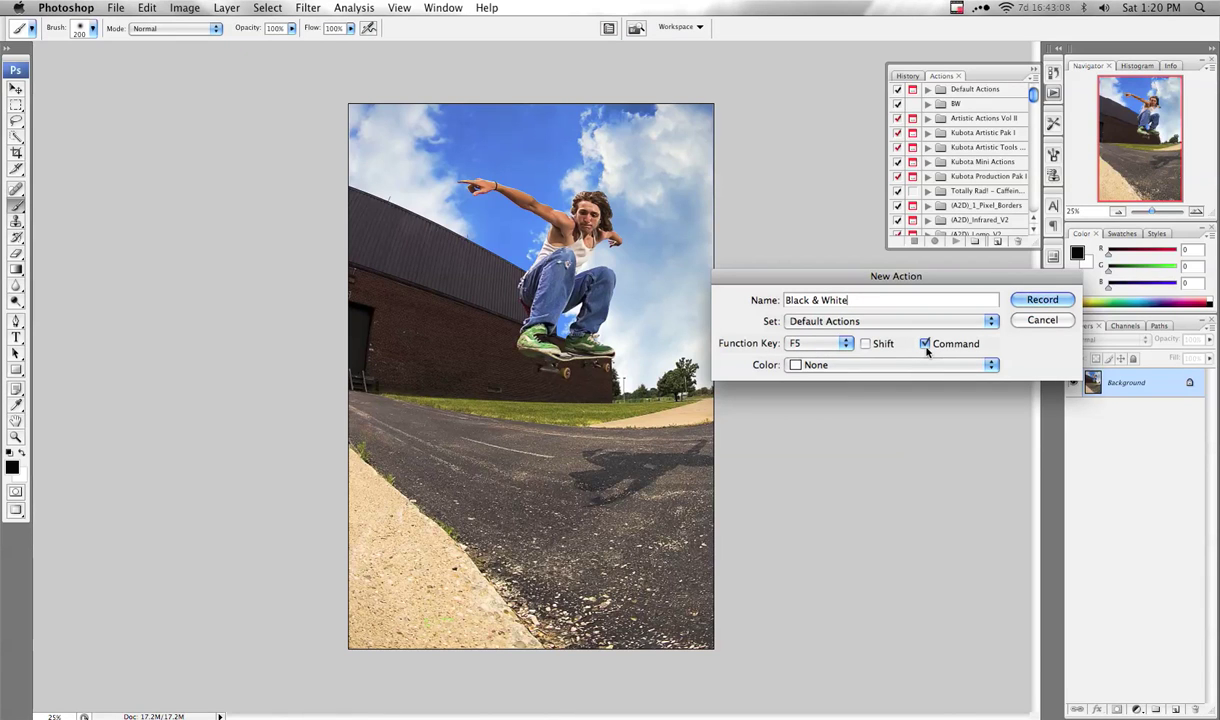
pyautogui.click(1032, 300)
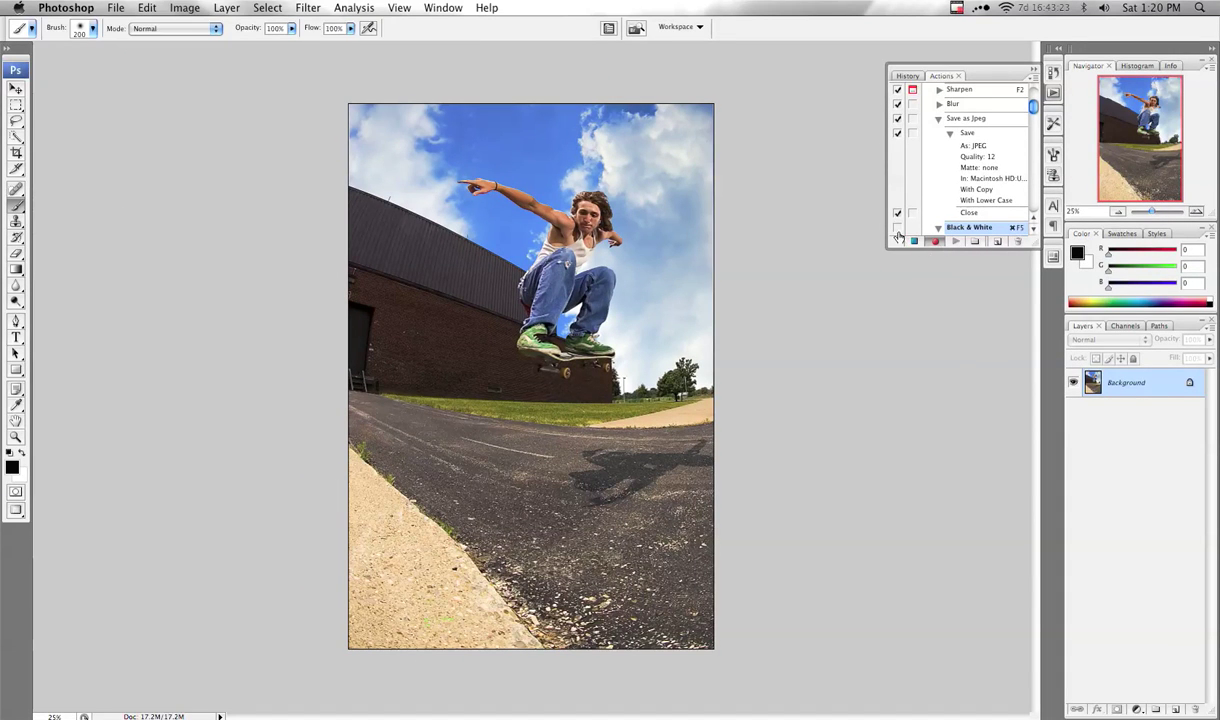
# Switch the panel group to the History tab, showing only the Open state.
pyautogui.click(912, 76)
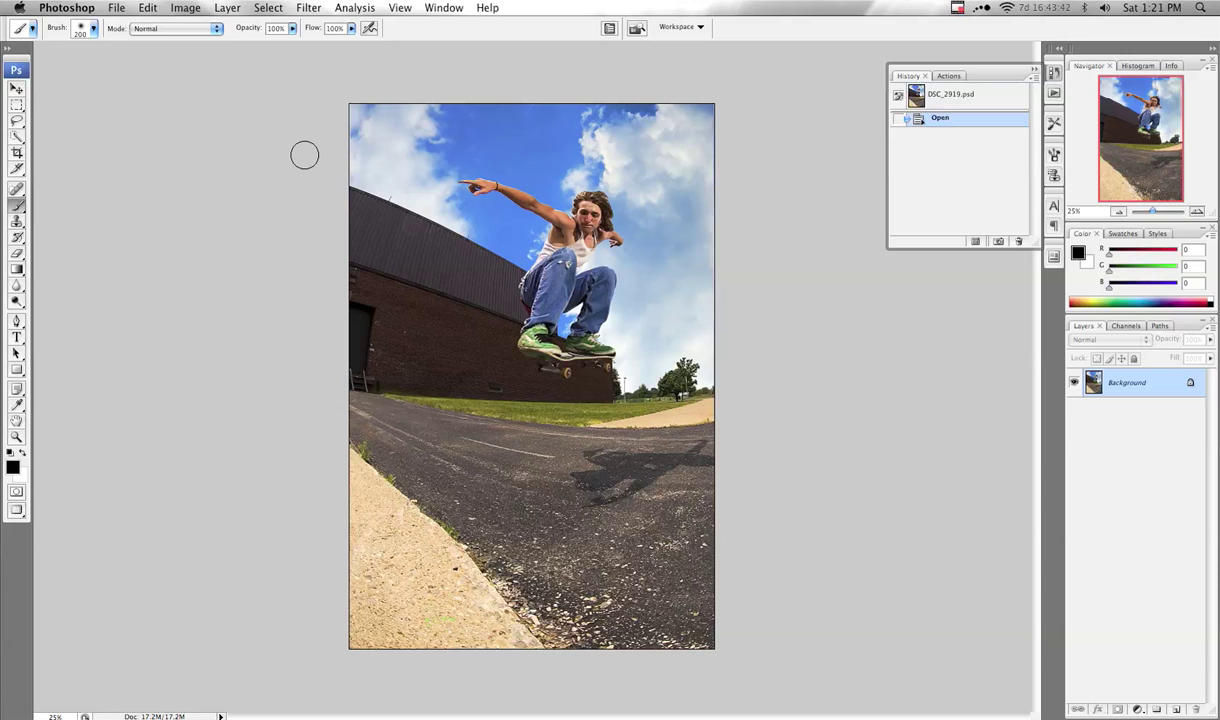
# Convert the photo to Lab Color, keep the Lightness channel, and select the whole canvas.
pyautogui.click(188, 7)
pyautogui.moveTo(285, 27)
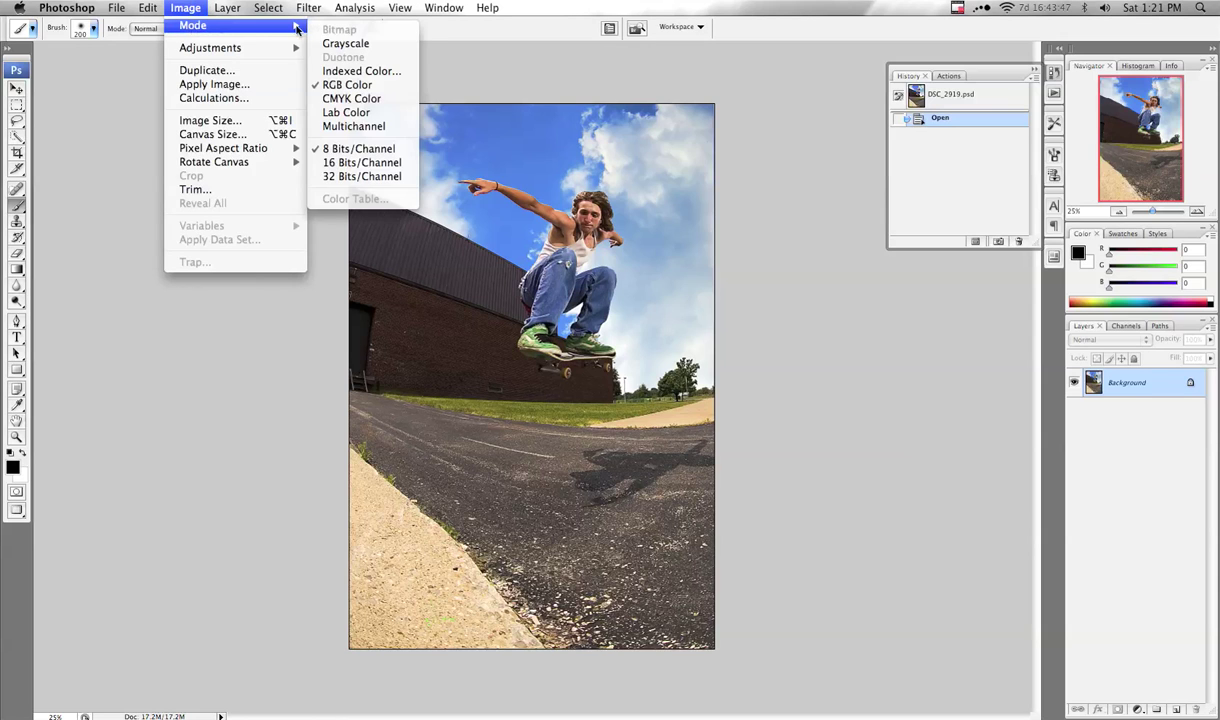
pyautogui.click(366, 111)
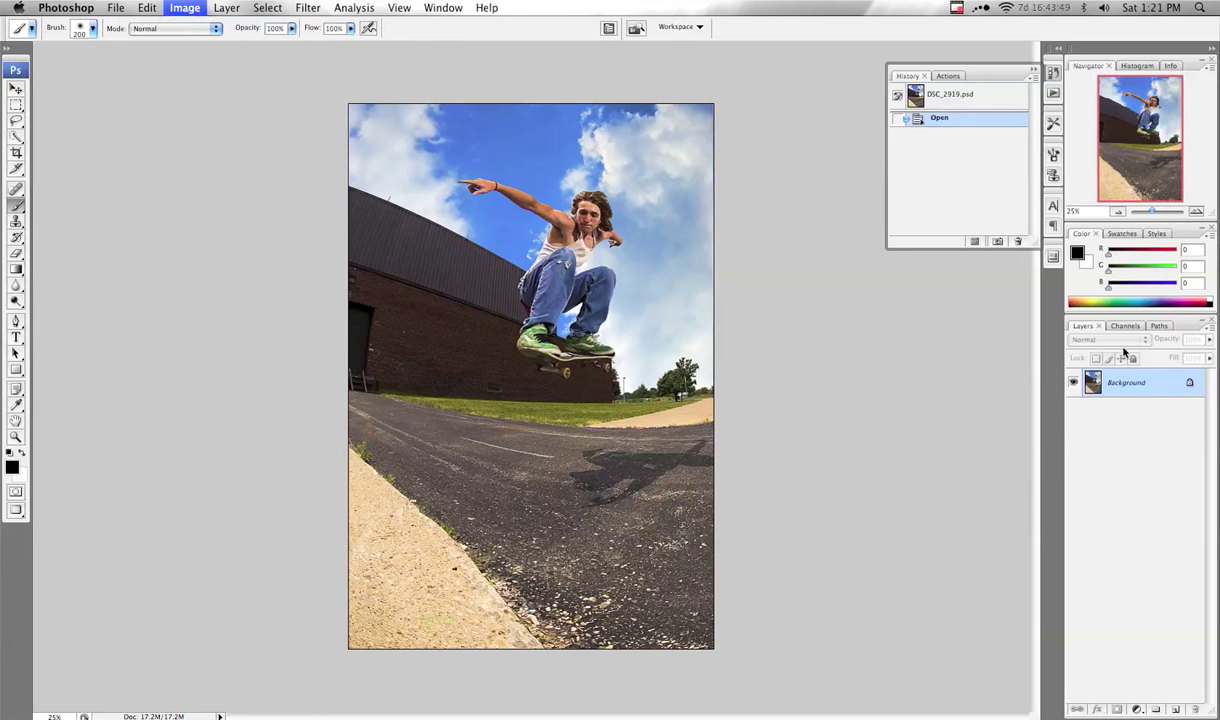
pyautogui.click(1119, 326)
pyautogui.click(1135, 366)
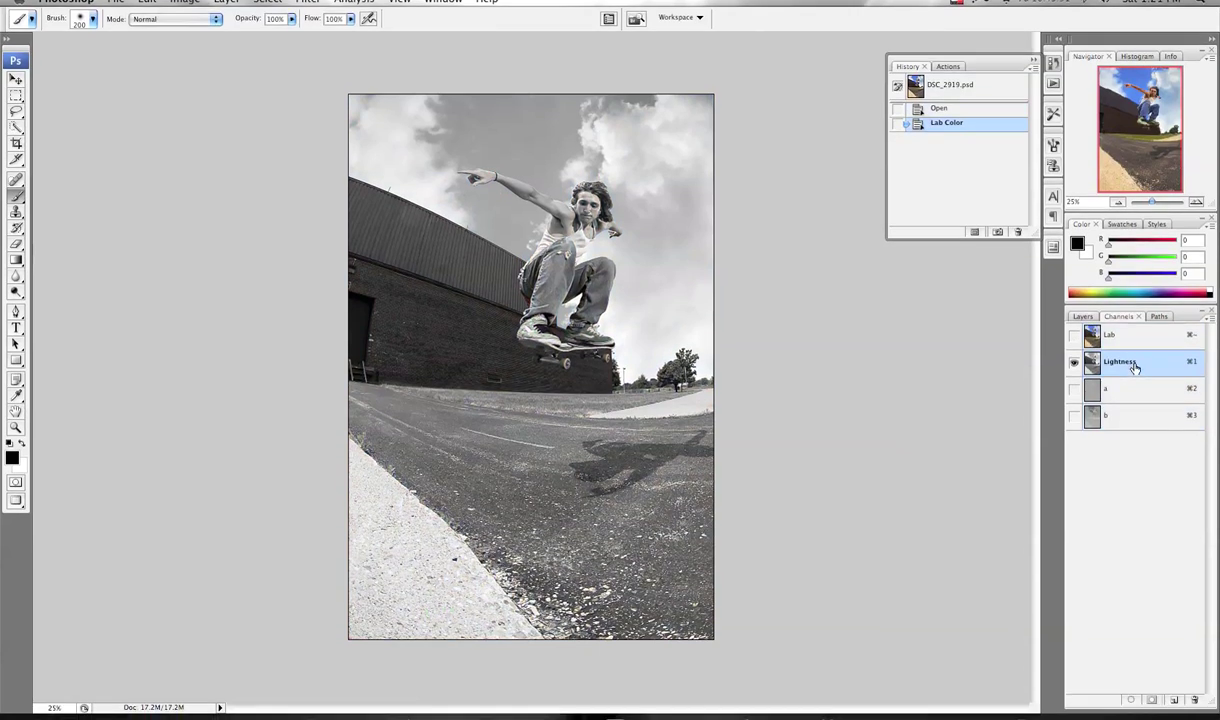
pyautogui.press('super+a')
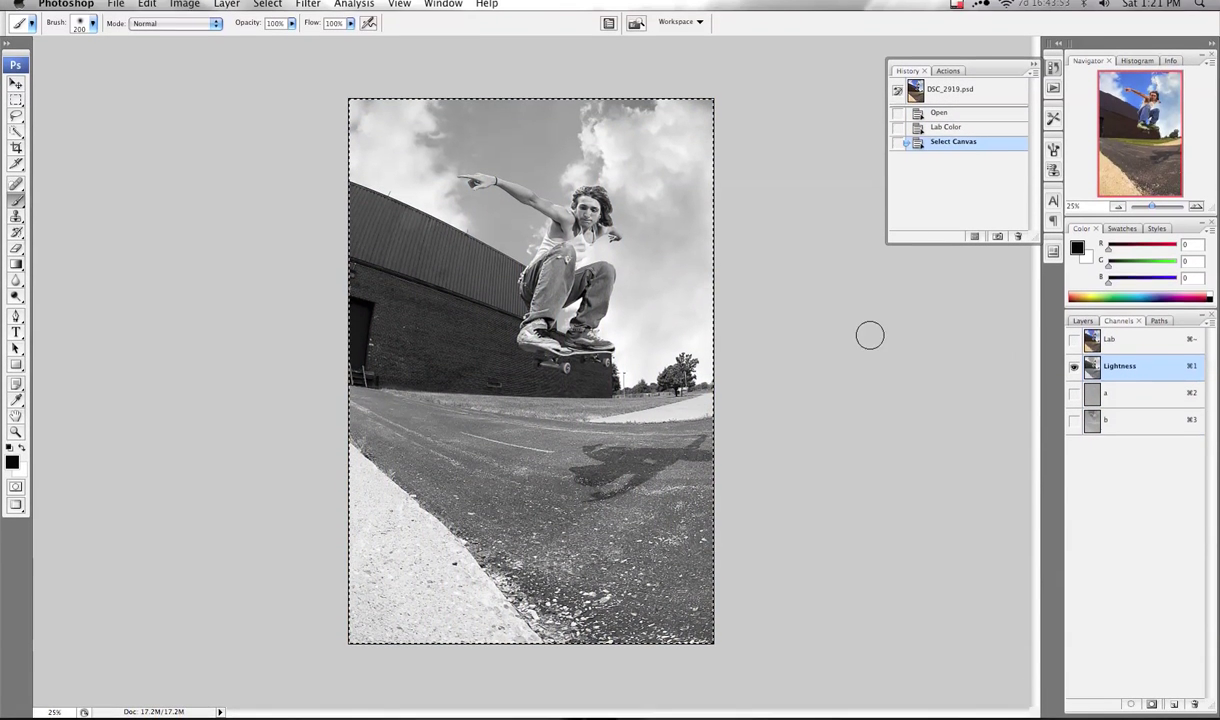
# Convert back to RGB Color, paste the lightness into Red, Green and Blue, then deselect.
pyautogui.click(185, 7)
pyautogui.moveTo(202, 31)
pyautogui.click(318, 85)
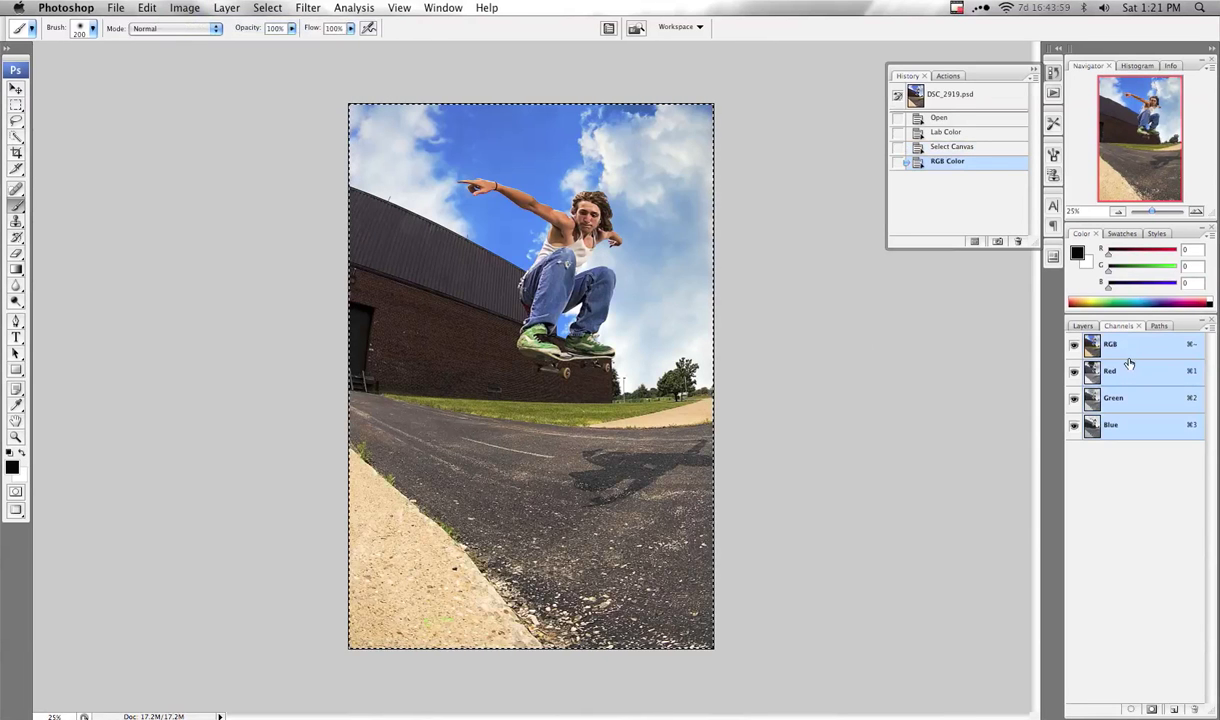
pyautogui.click(1128, 370)
pyautogui.press('super+v')
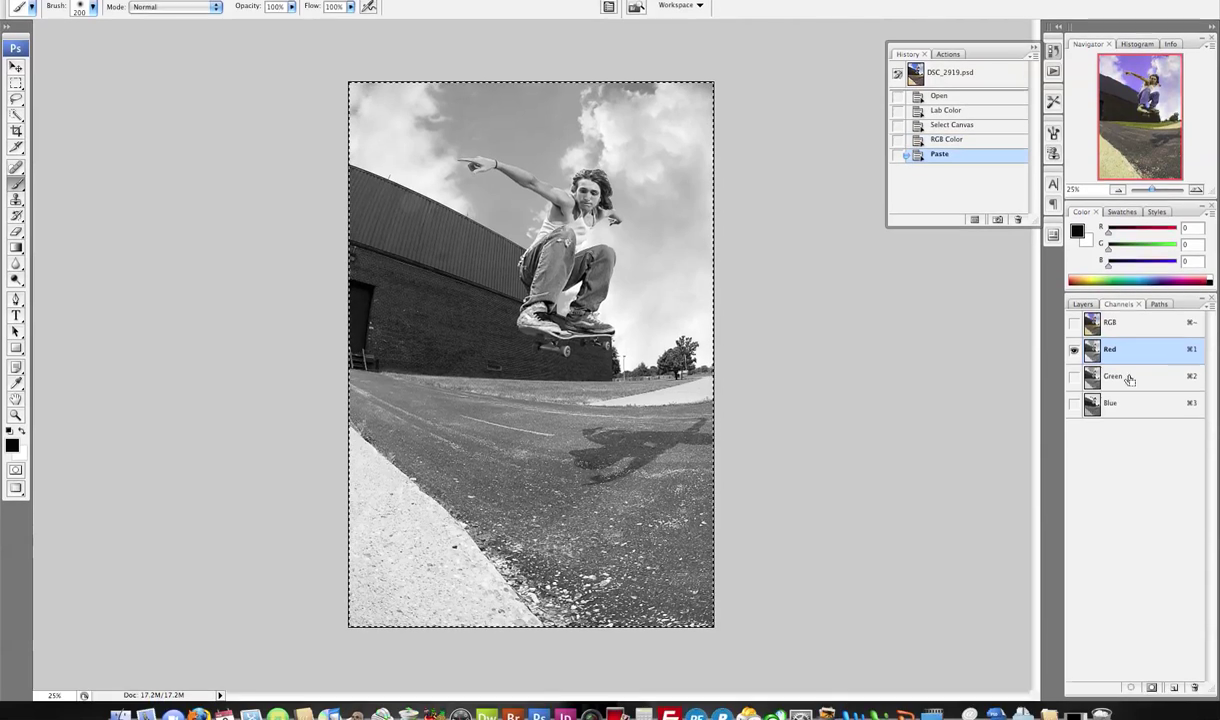
pyautogui.click(1128, 397)
pyautogui.press('super+v')
pyautogui.click(1128, 381)
pyautogui.press('super+v')
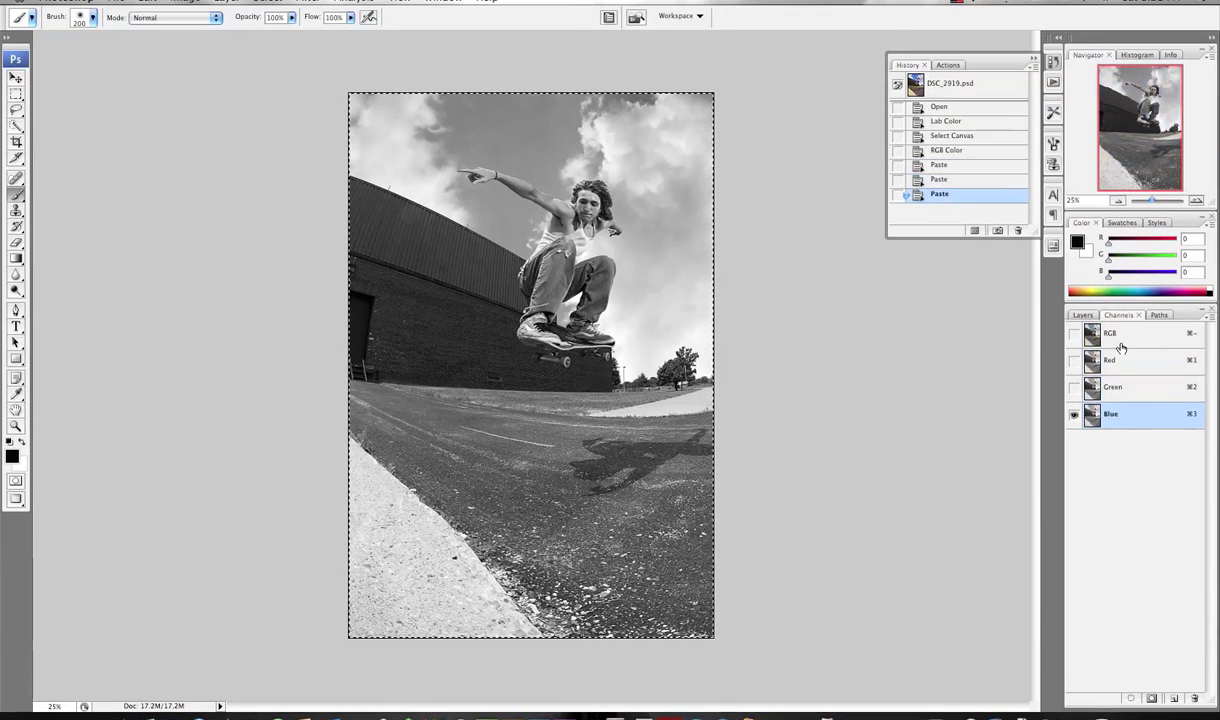
pyautogui.click(1110, 301)
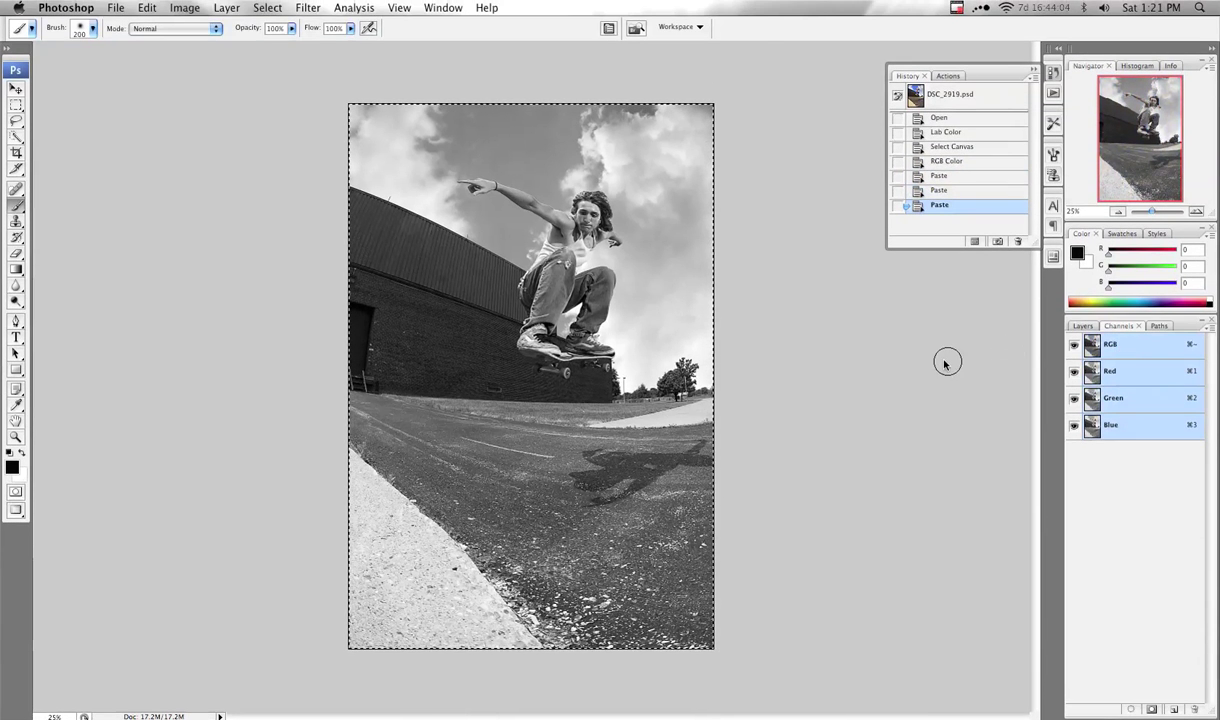
pyautogui.press('super+d')
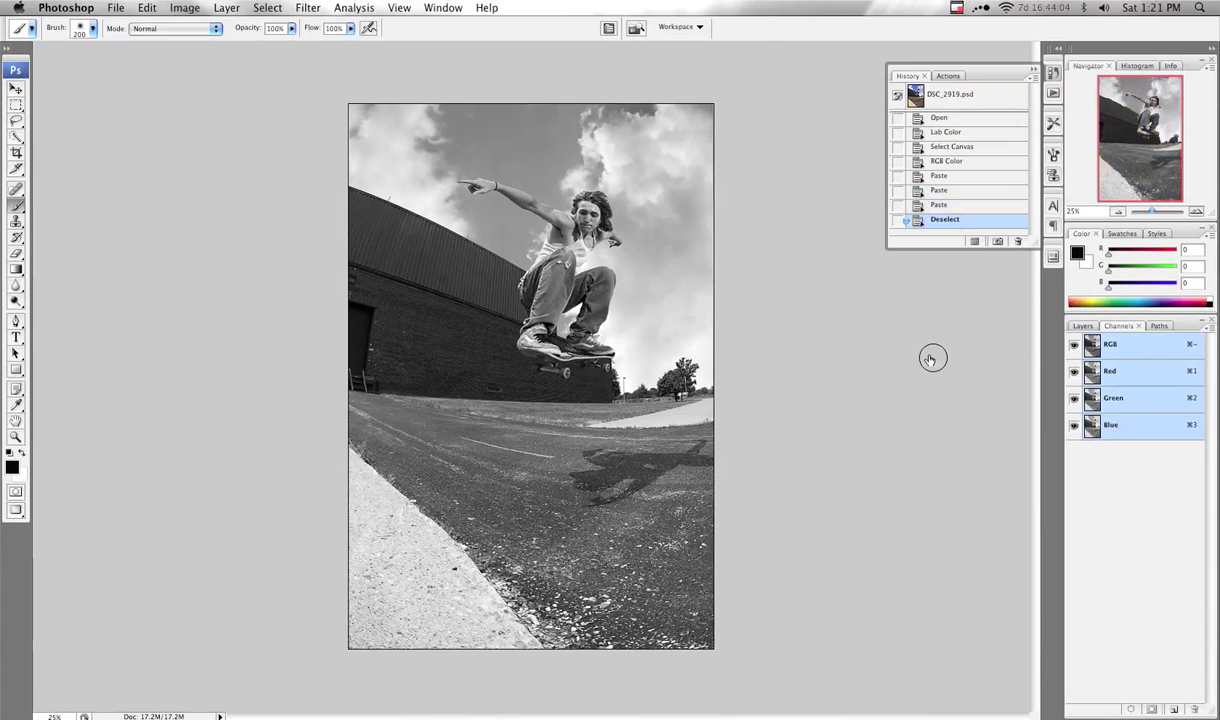
# Stop recording the Black & White action, collapse its steps, and return to History.
pyautogui.click(950, 77)
pyautogui.click(915, 242)
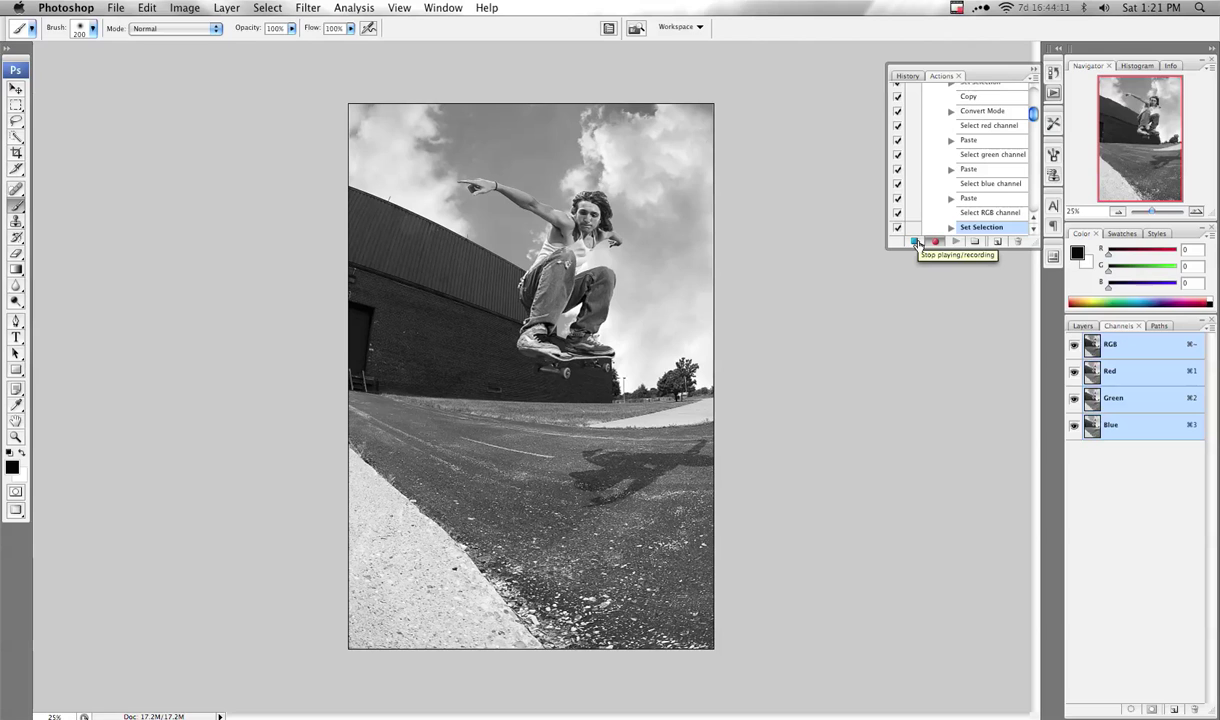
pyautogui.scroll(3, 950, 175)
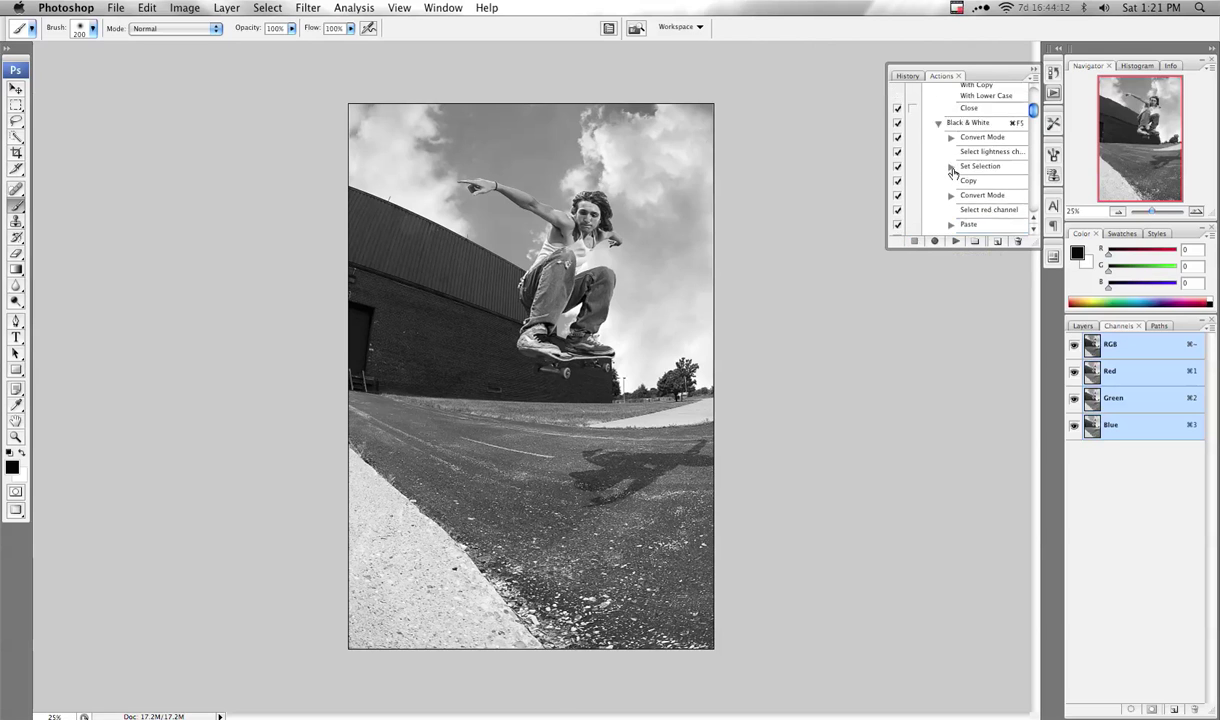
pyautogui.scroll(1, 951, 174)
pyautogui.click(939, 172)
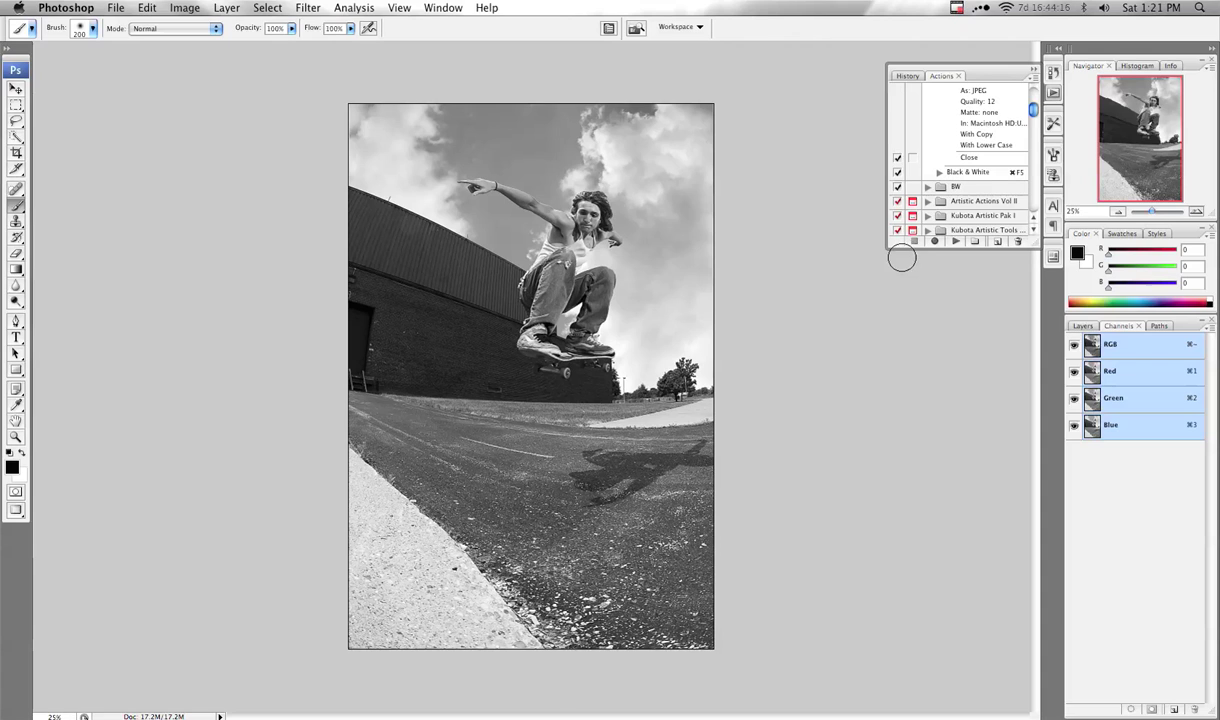
pyautogui.click(906, 76)
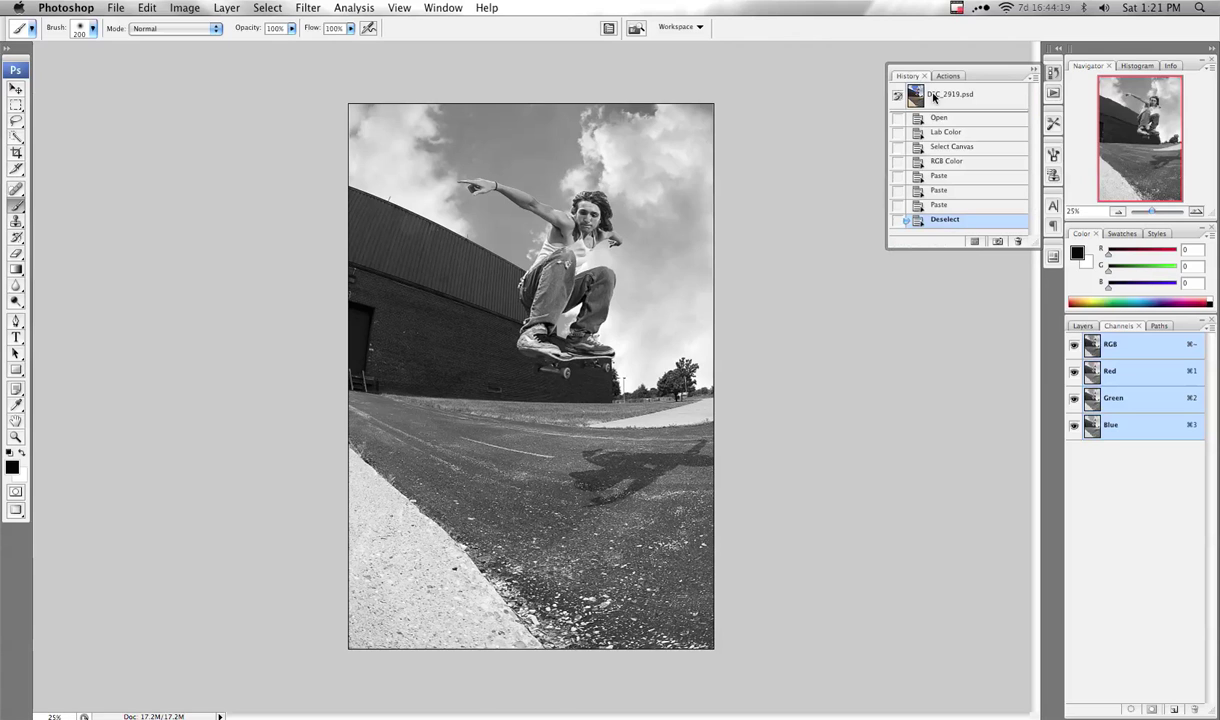
# Revert to the DSC_2919.psd snapshot and show the Actions list.
pyautogui.click(934, 96)
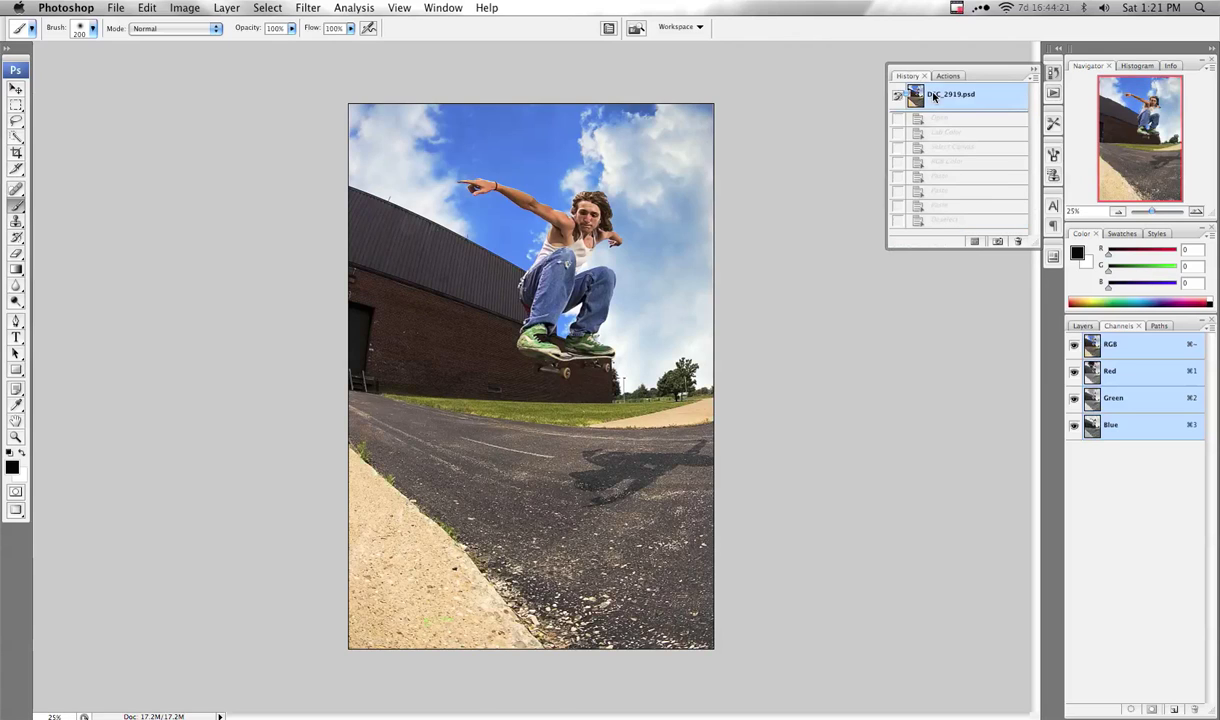
pyautogui.click(945, 76)
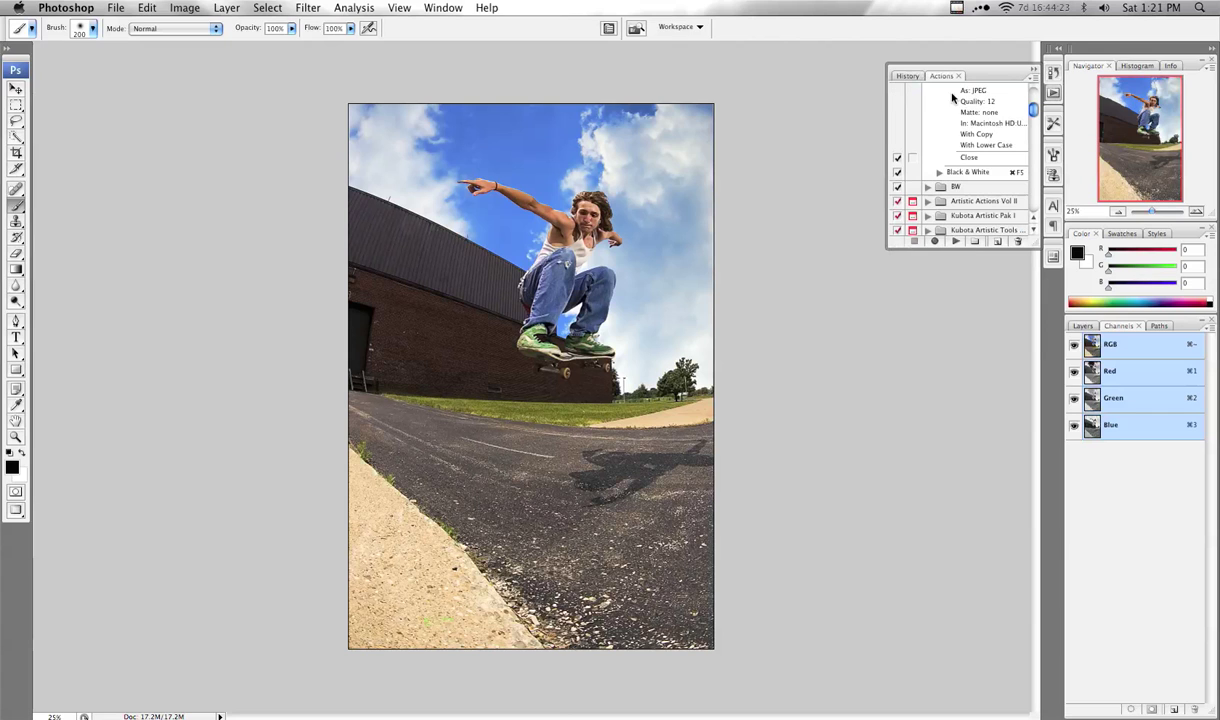
# Play the Black & White action on the photo, check its history, and collapse Save as Jpeg.
pyautogui.click(956, 173)
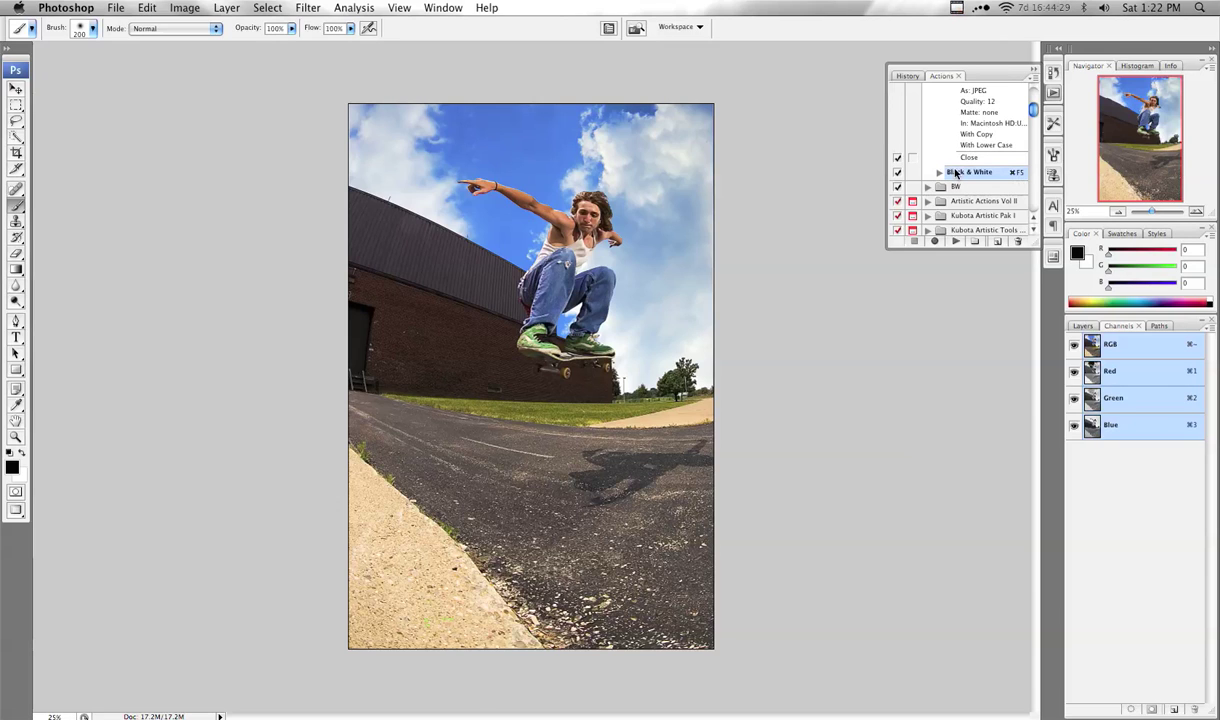
pyautogui.click(957, 243)
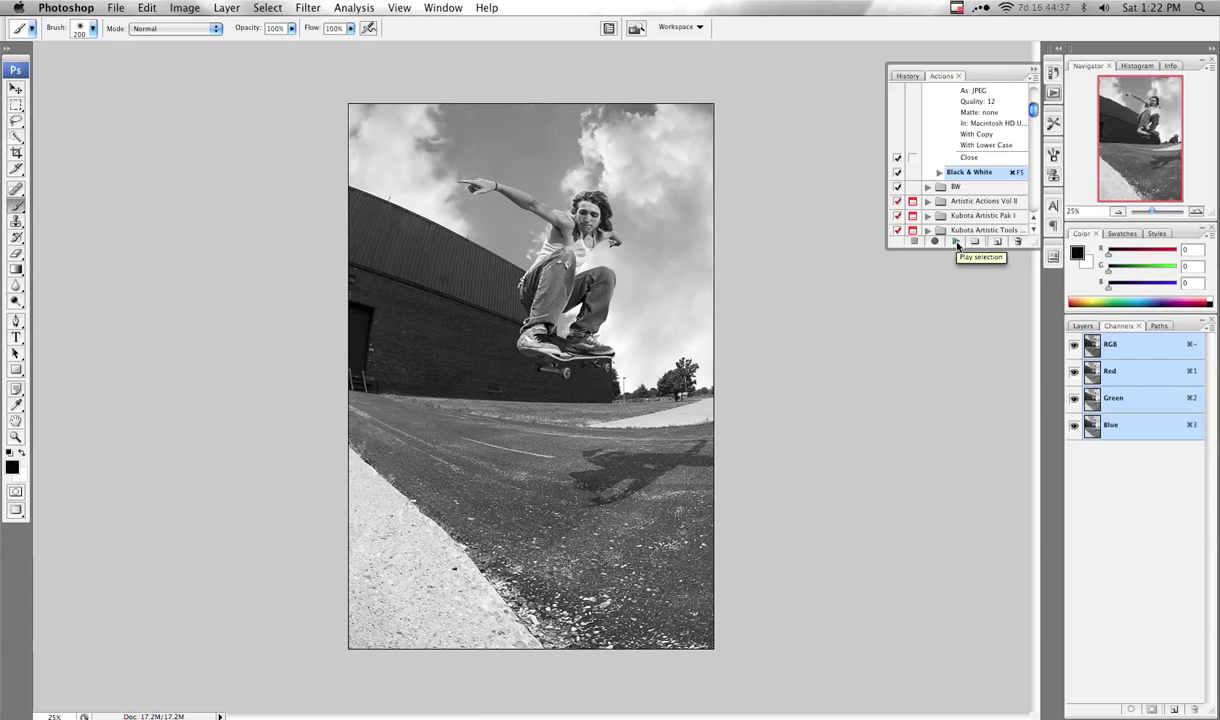
pyautogui.click(906, 76)
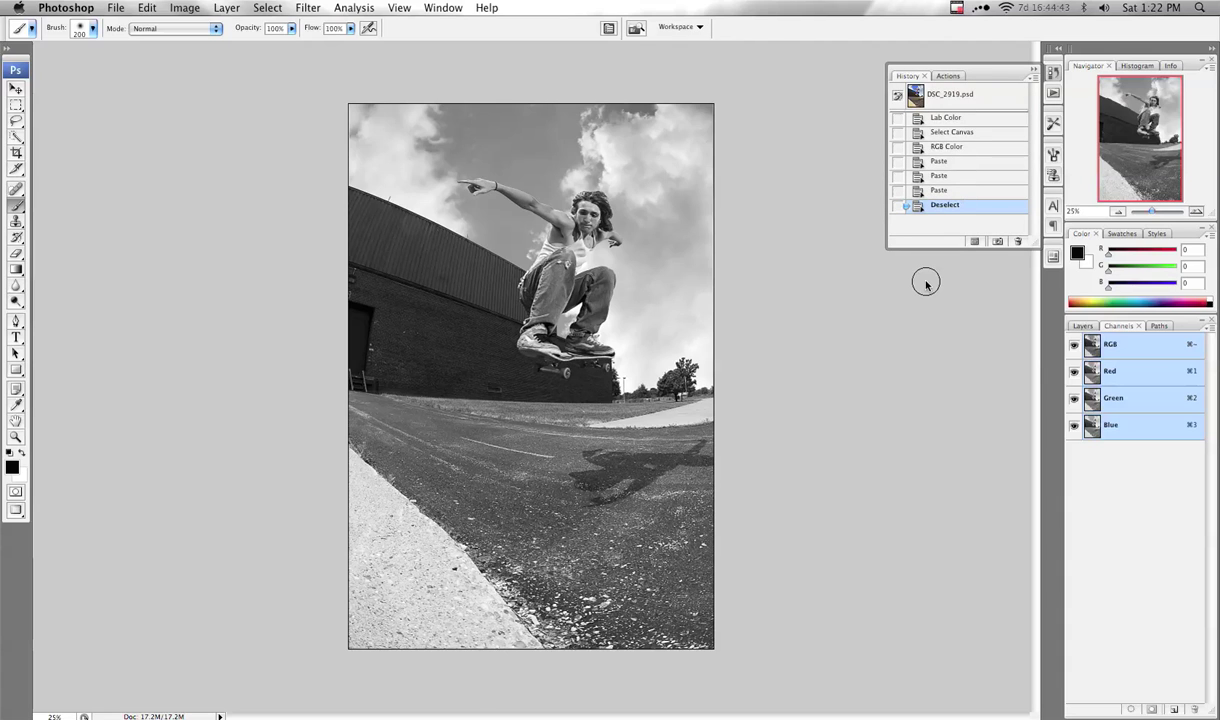
pyautogui.click(954, 77)
pyautogui.scroll(3, 945, 160)
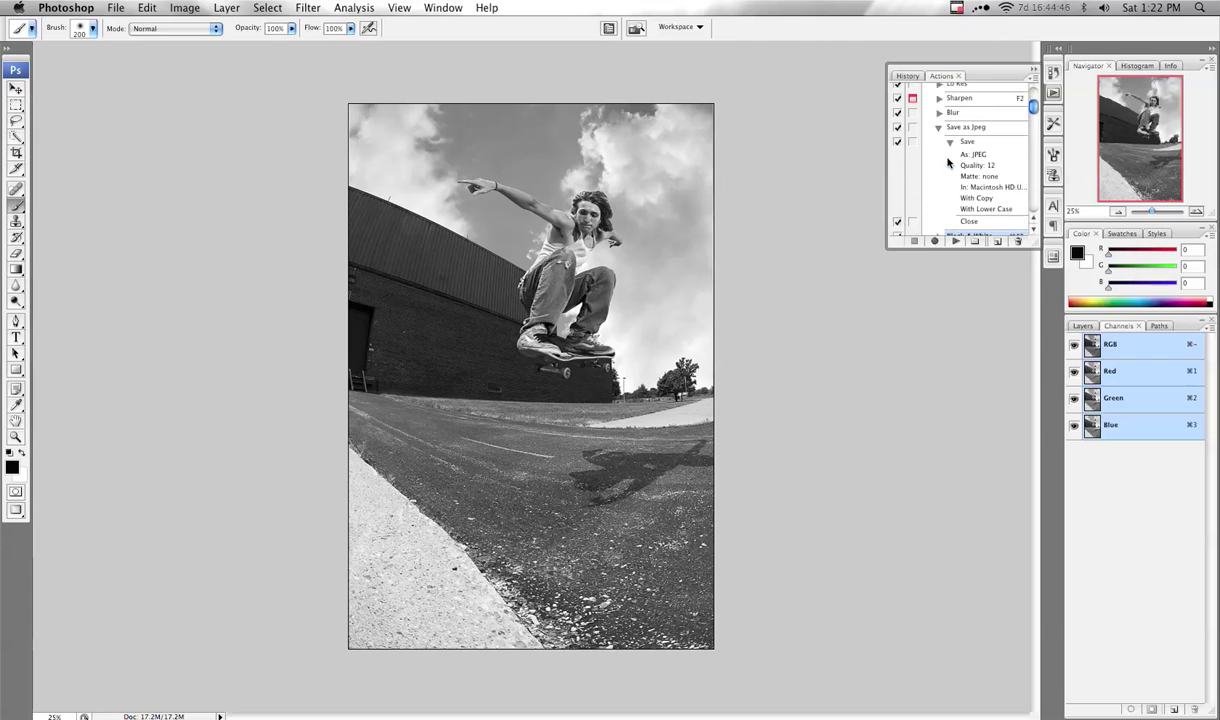
pyautogui.click(940, 124)
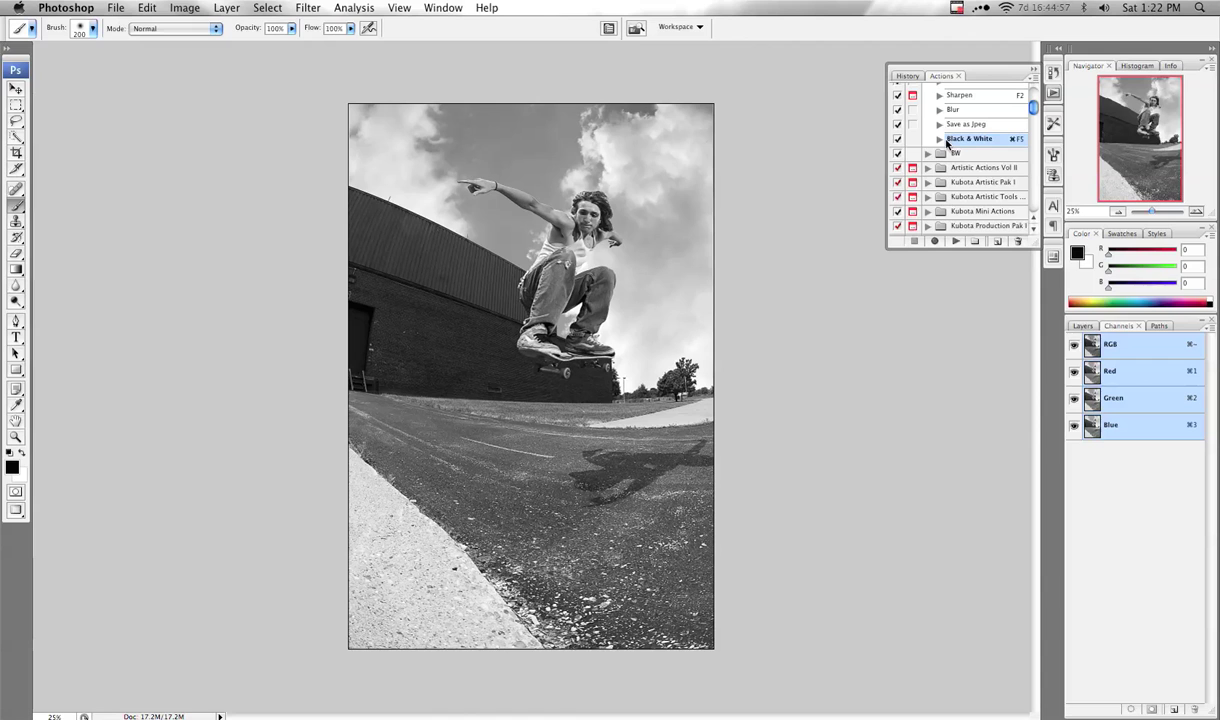
pyautogui.scroll(3, 1018, 122)
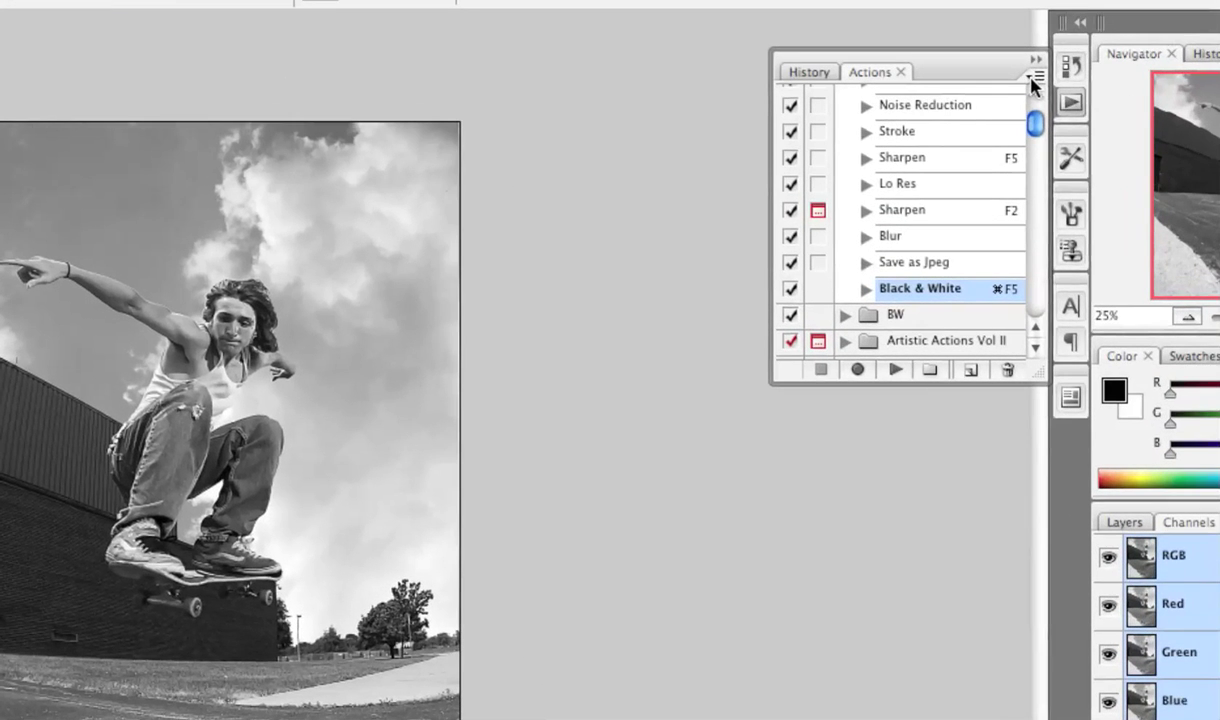
# Choose Load Actions… from the Actions panel flyout menu.
pyautogui.click(1031, 77)
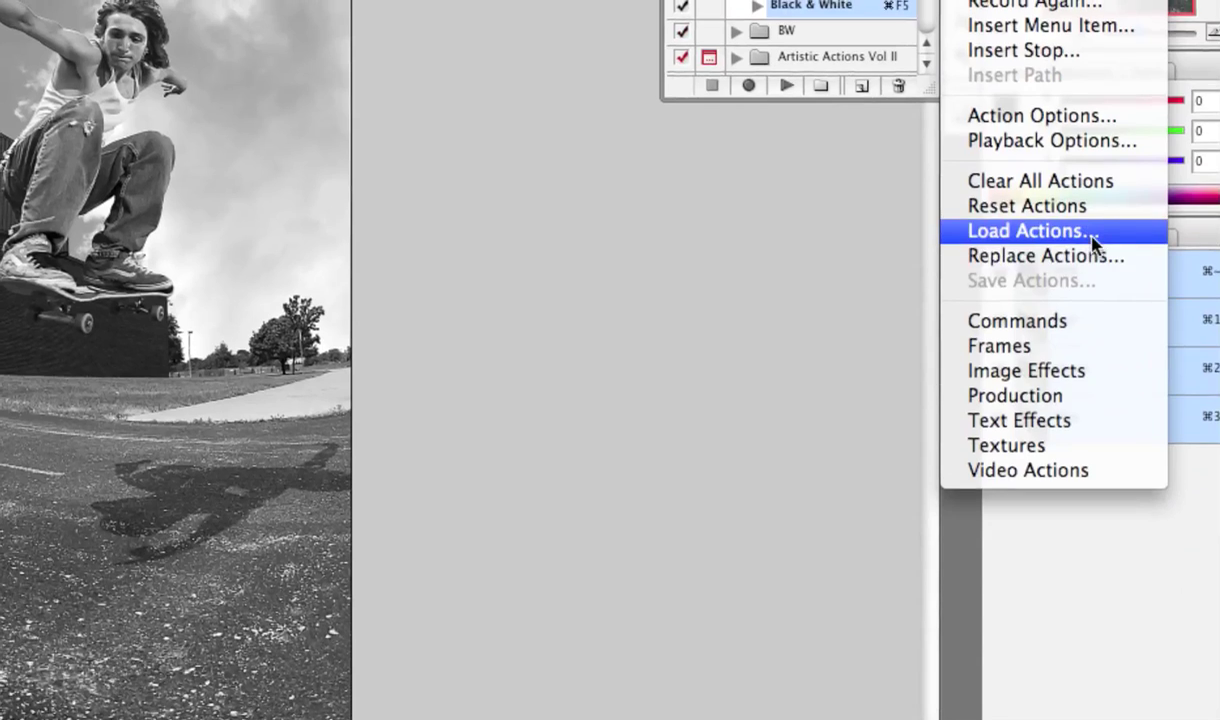
pyautogui.click(1093, 231)
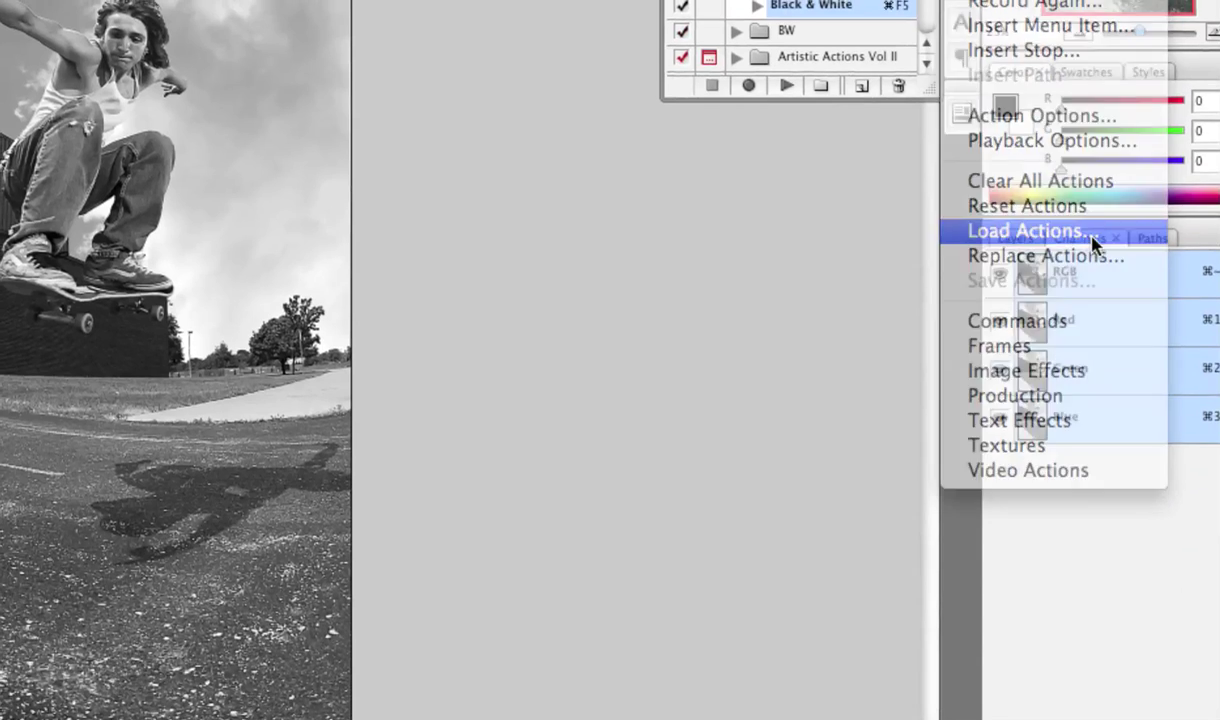